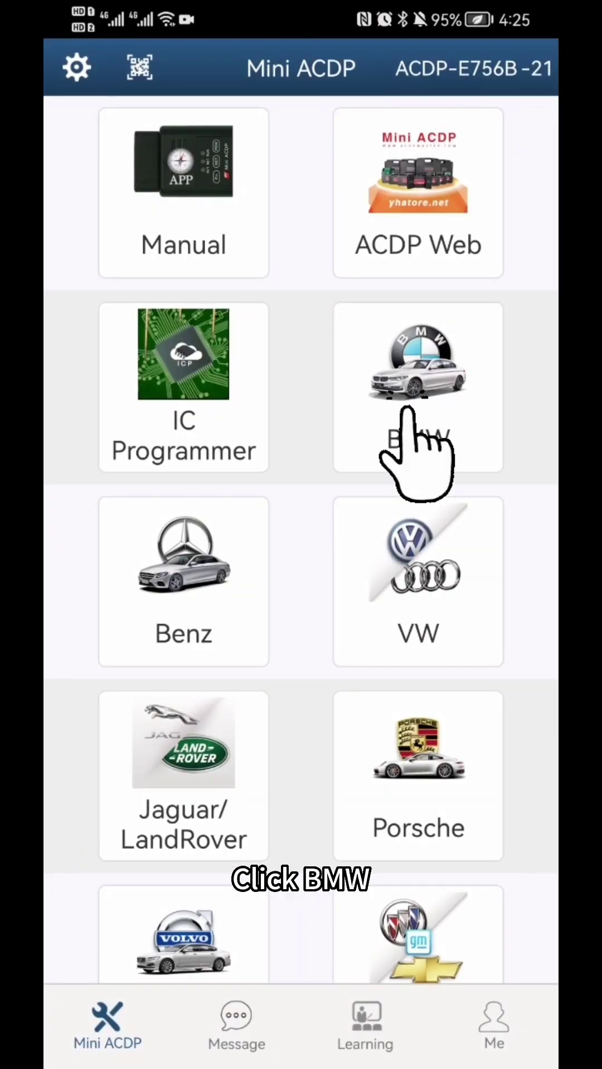
Go to BMW > DME ISN > Bench Mode > SIEMENS/Continental > Exx > N51(MSV80) and start Read ISN.
{"action": "left_click", "coordinate": [405, 410]}
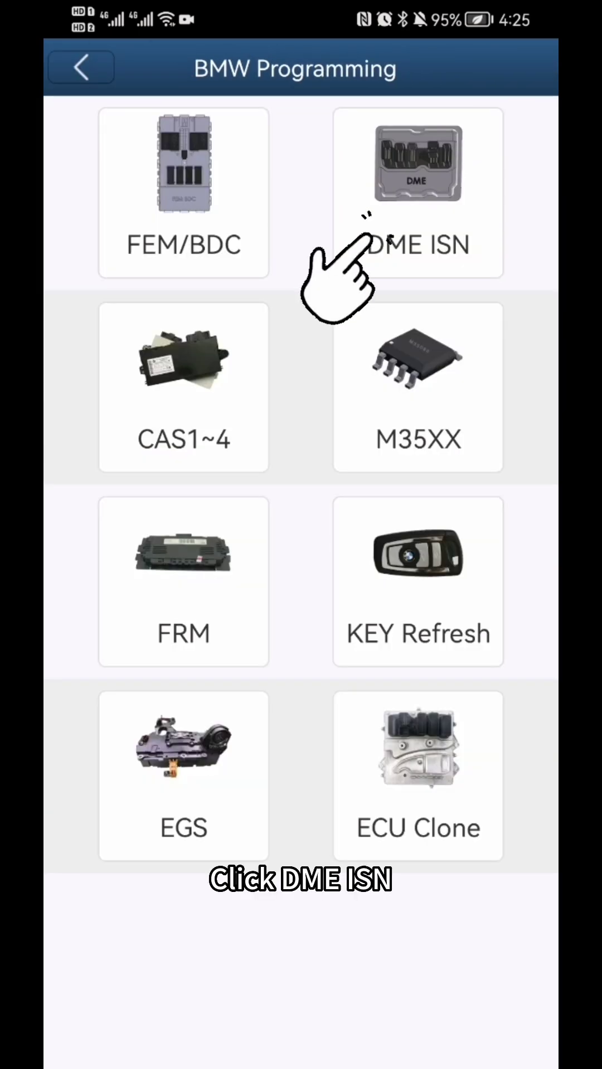
{"action": "left_click", "coordinate": [368, 236]}
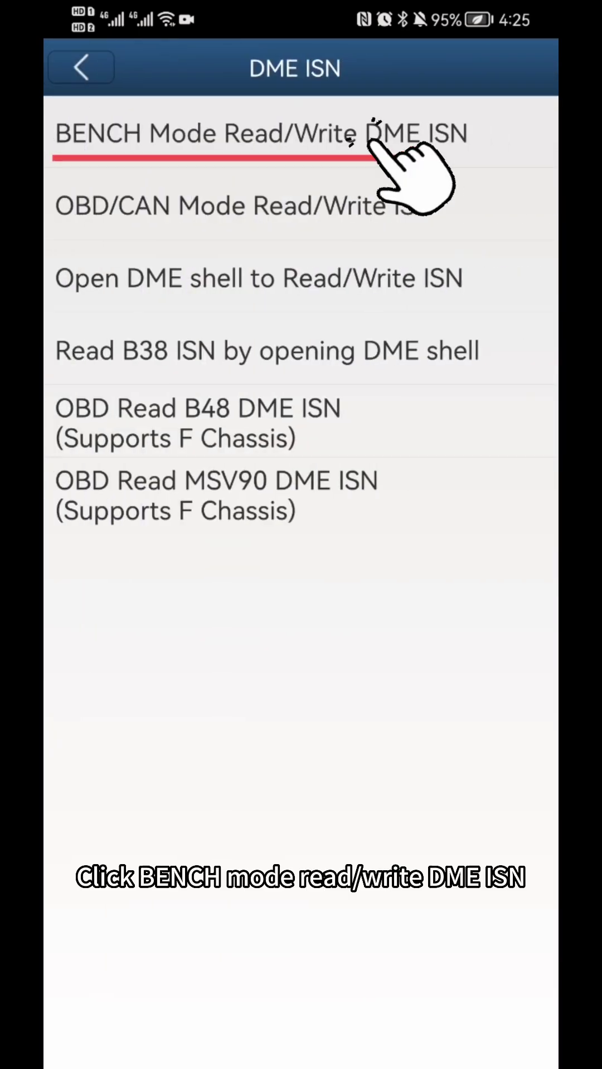
{"action": "left_click", "coordinate": [520, 135]}
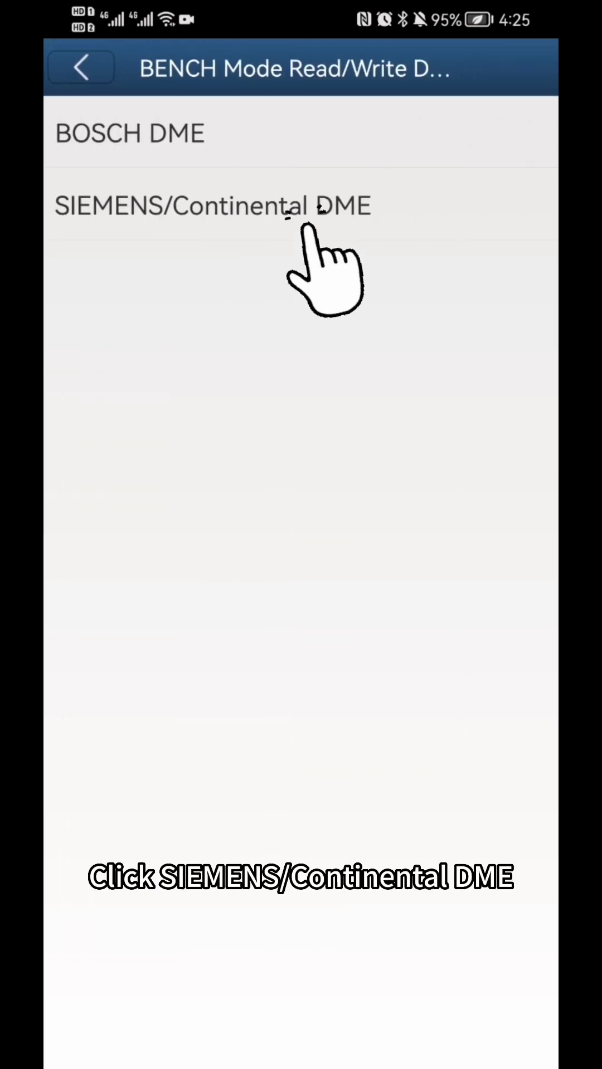
{"action": "left_click", "coordinate": [307, 224]}
{"action": "left_click", "coordinate": [117, 142]}
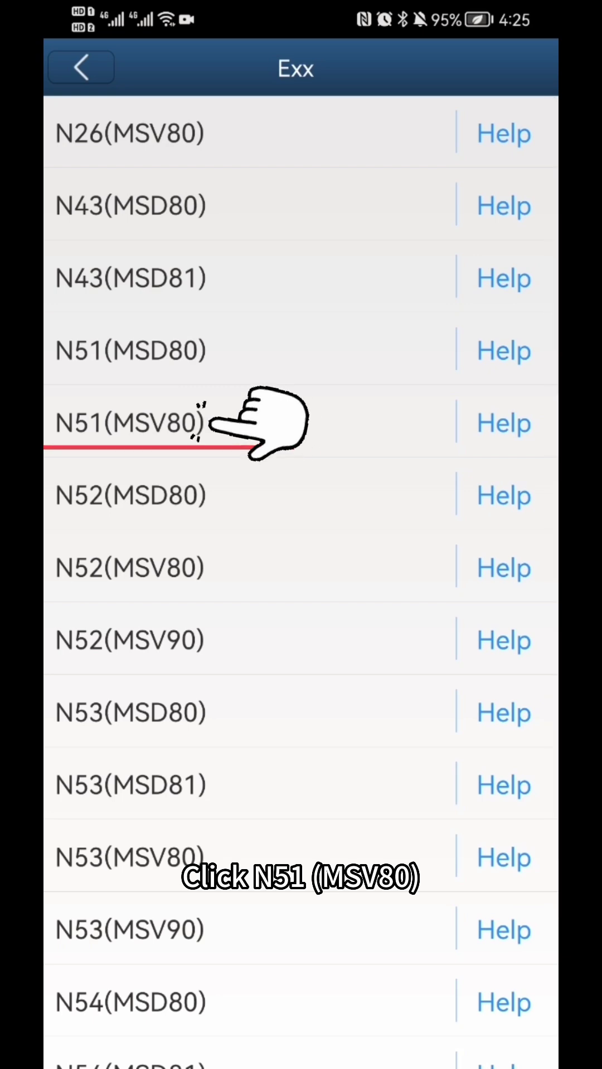
{"action": "left_click", "coordinate": [331, 427]}
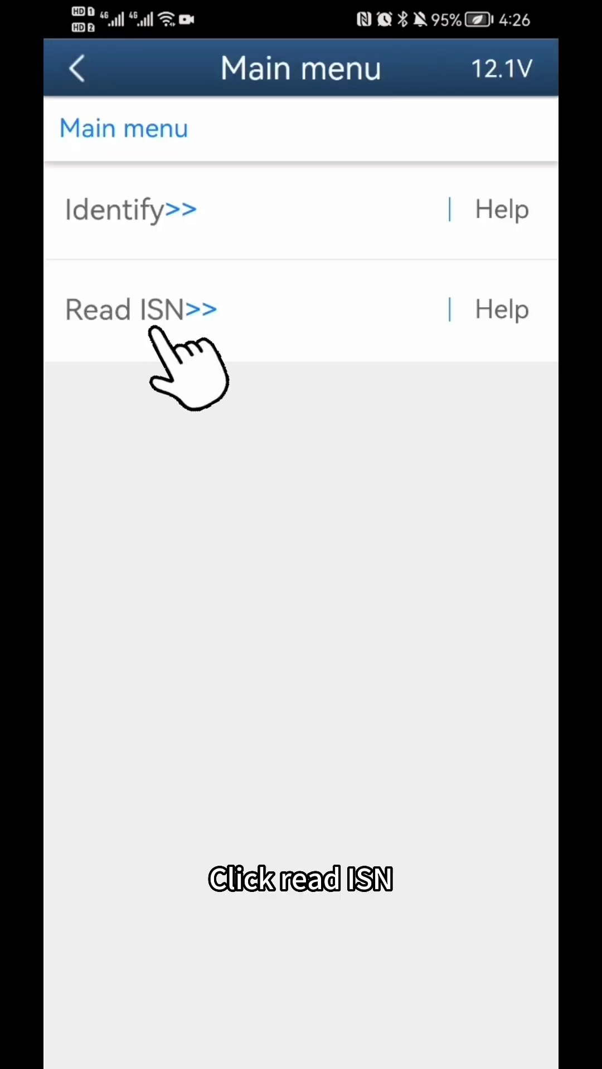
{"action": "left_click", "coordinate": [154, 323]}
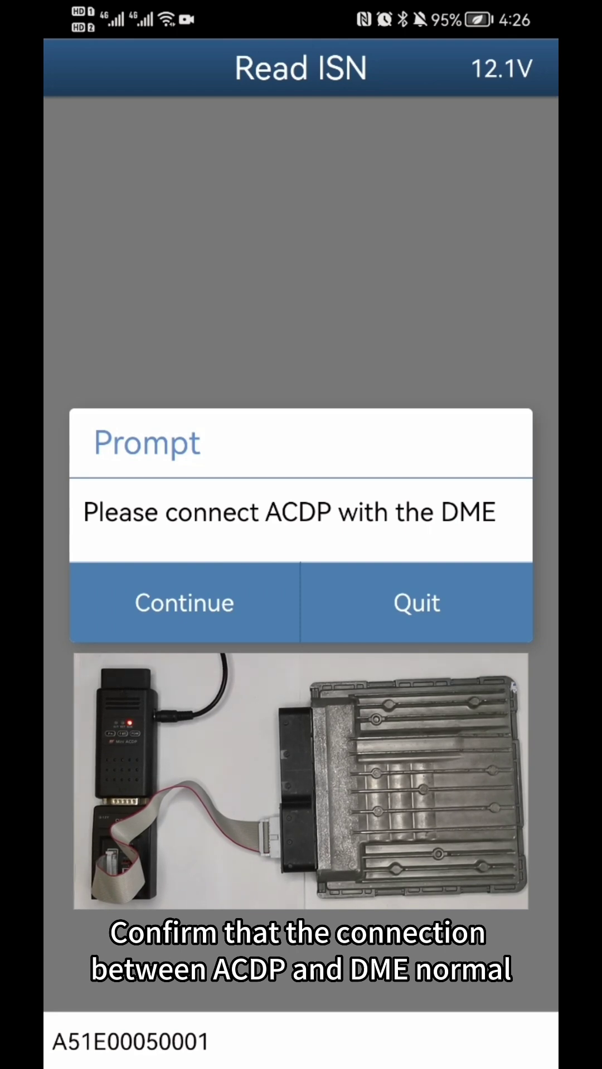
Read the donor DME ISN, copy just the ISN code, and close the ISN results.
{"action": "left_click", "coordinate": [192, 596]}
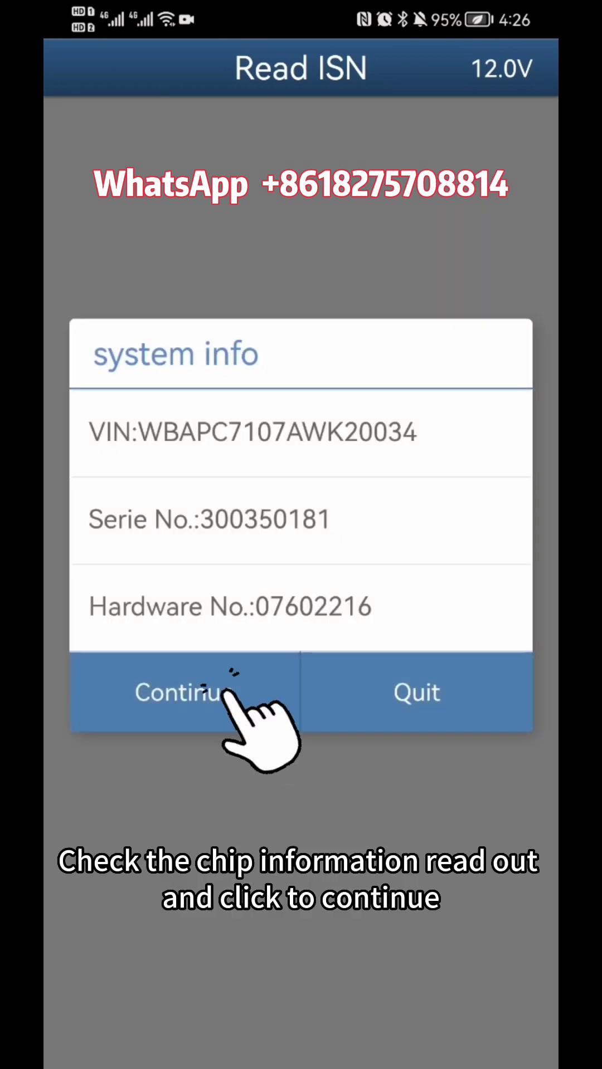
{"action": "left_click", "coordinate": [203, 693]}
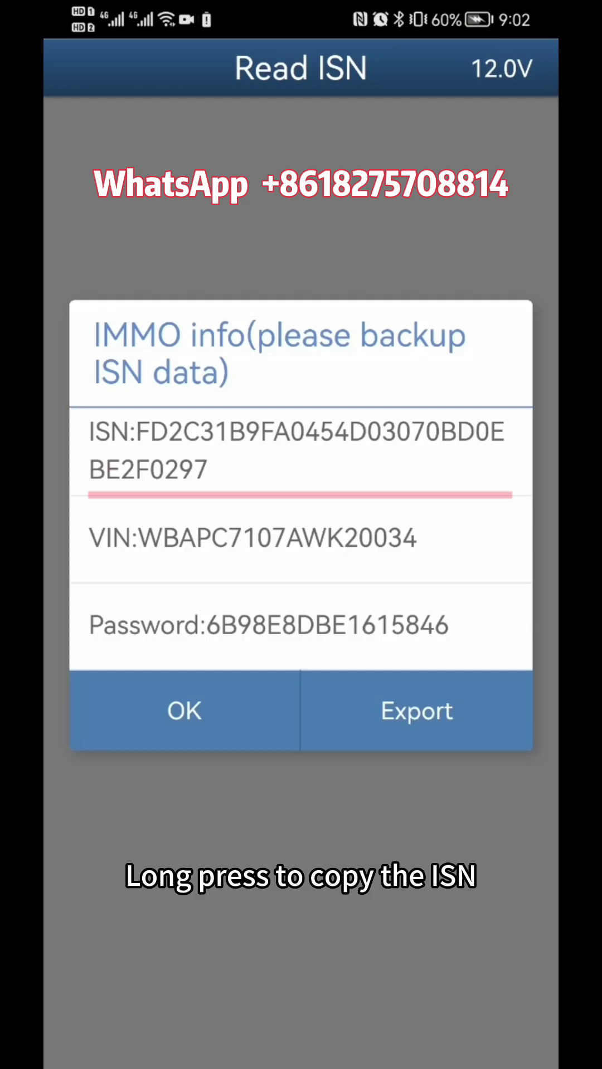
{"action": "left_click", "coordinate": [236, 467]}
{"action": "left_click", "coordinate": [180, 458]}
{"action": "left_click_drag", "start_coordinate": [180, 458], "coordinate": [180, 457]}
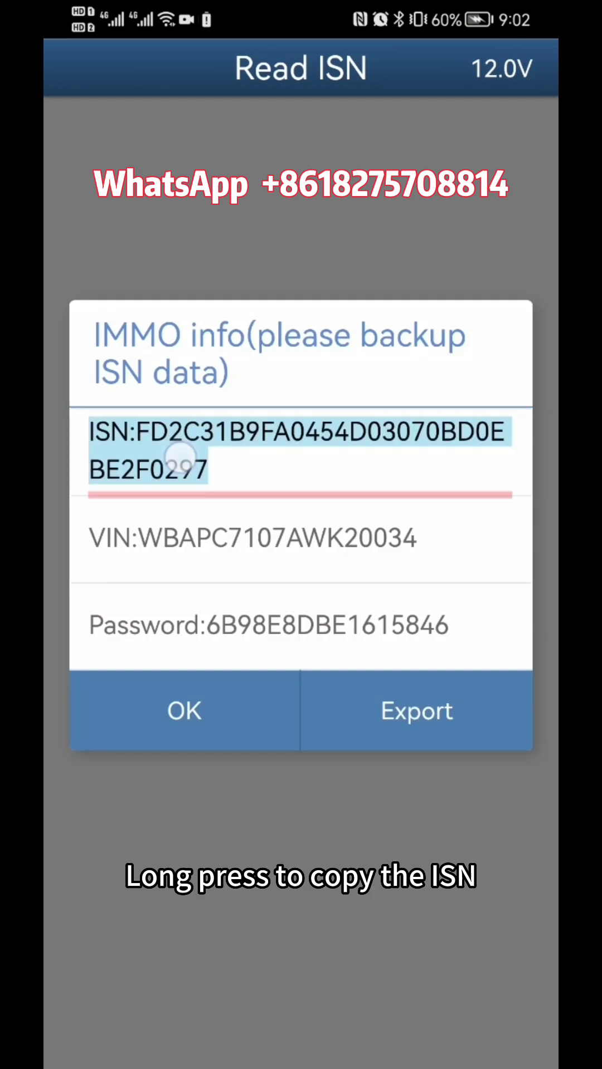
{"action": "left_click_drag", "start_coordinate": [72, 460], "coordinate": [133, 466]}
{"action": "left_click", "coordinate": [439, 374]}
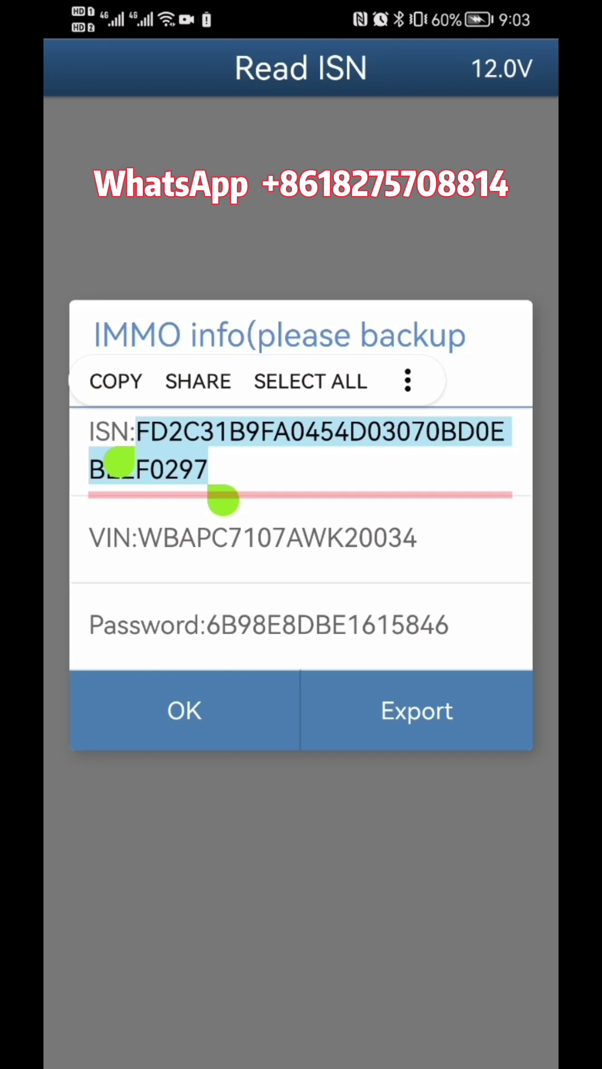
{"action": "left_click", "coordinate": [218, 702]}
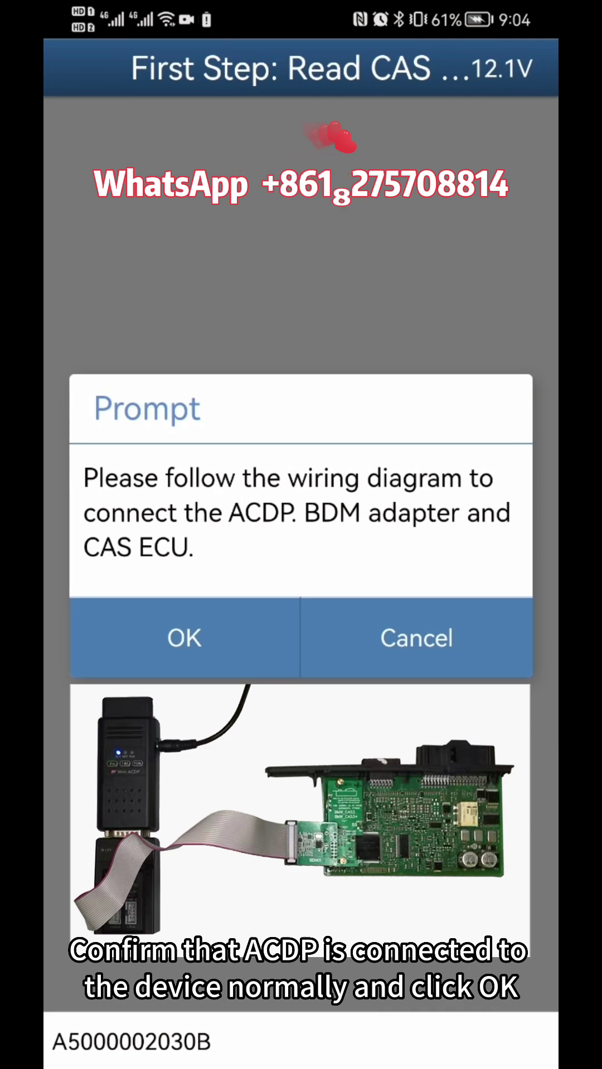
Read the CAS EEPROM after a good pin check and save it as Backup_EEPROM_20230516090607.bin.
{"action": "left_click", "coordinate": [167, 636]}
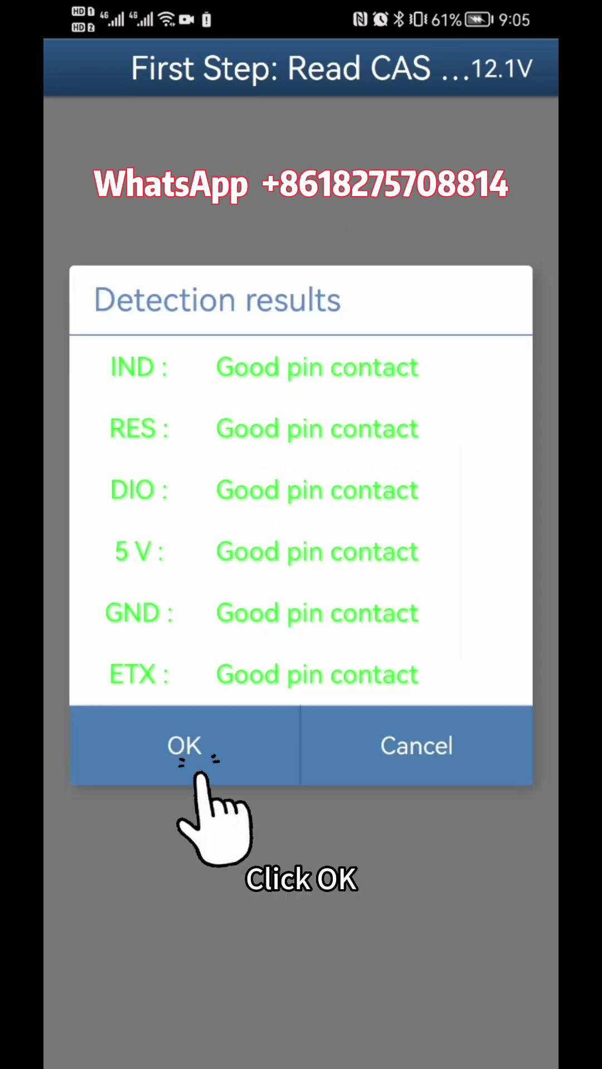
{"action": "left_click", "coordinate": [184, 744]}
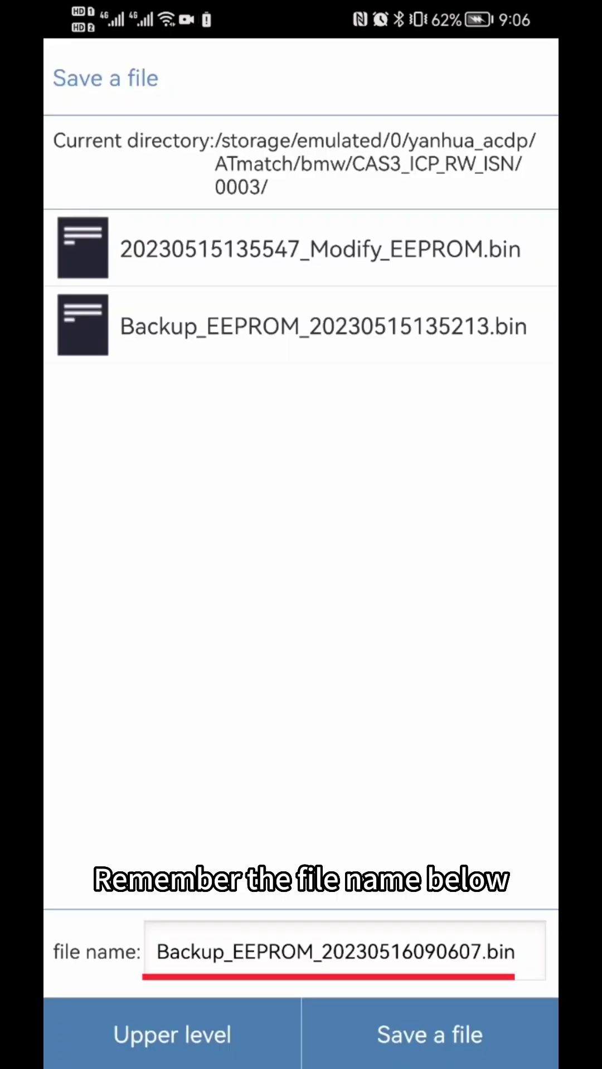
{"action": "left_click", "coordinate": [390, 1035]}
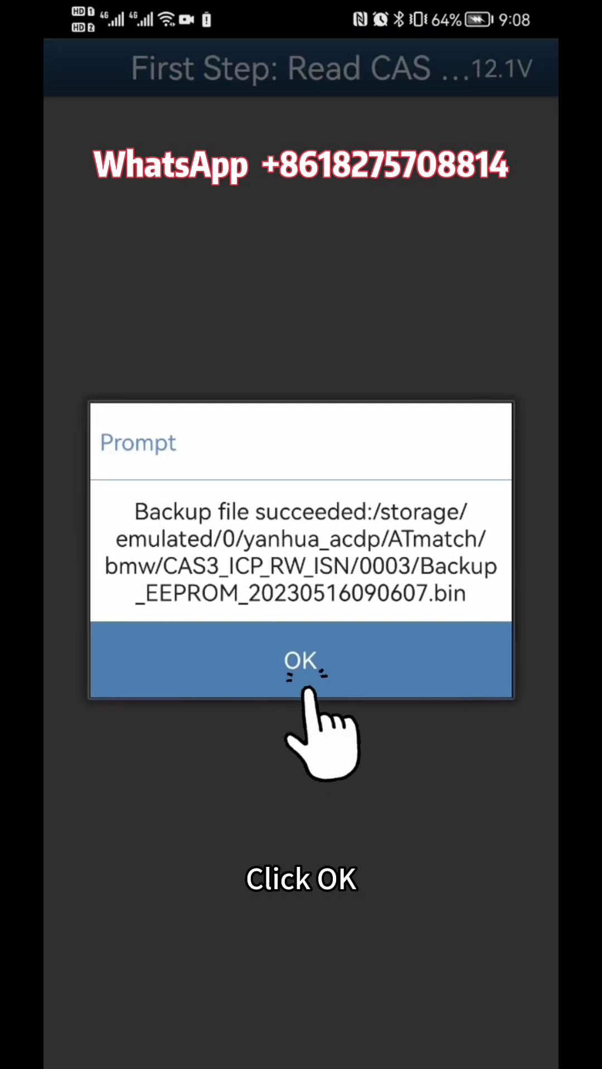
{"action": "left_click", "coordinate": [301, 660]}
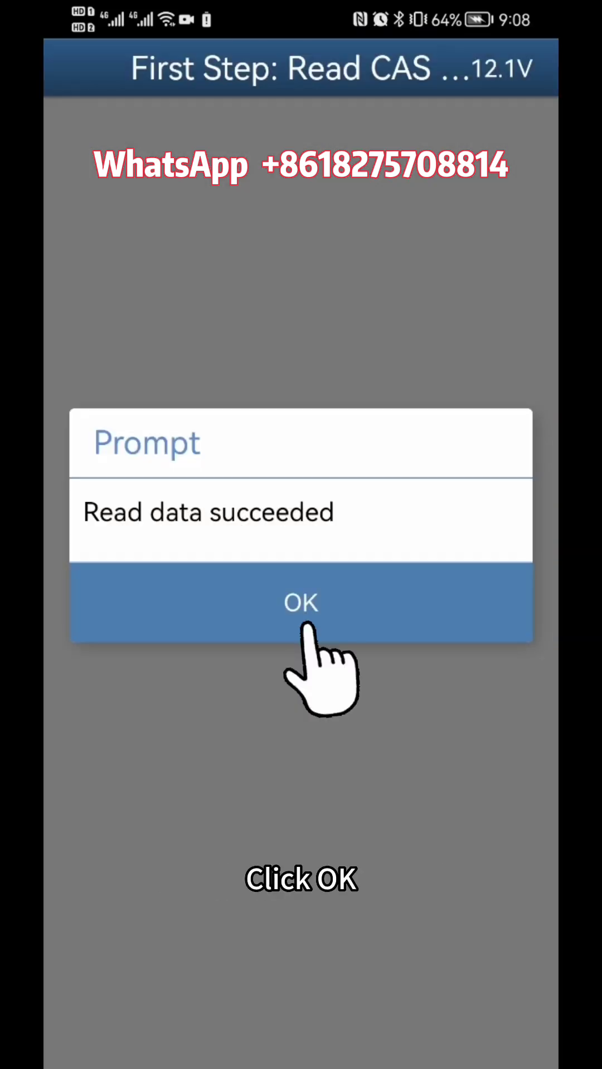
{"action": "left_click", "coordinate": [301, 603]}
{"action": "left_click", "coordinate": [379, 662]}
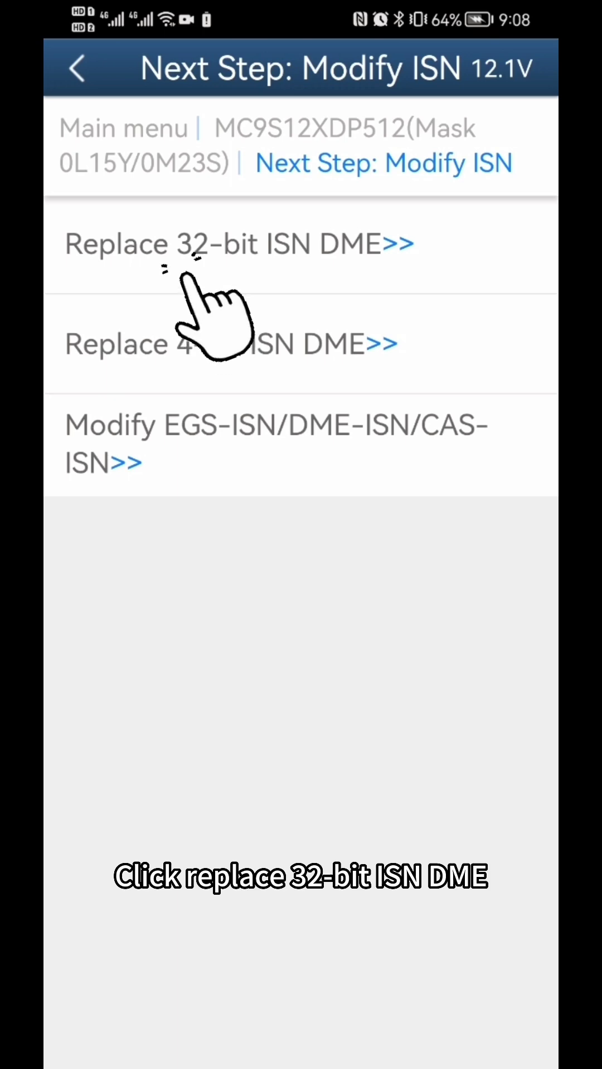
Choose Replace 32-bit ISN DME, load Backup_EEPROM_20230516090607.bin, and read the CAS3++ immo info.
{"action": "left_click", "coordinate": [188, 272]}
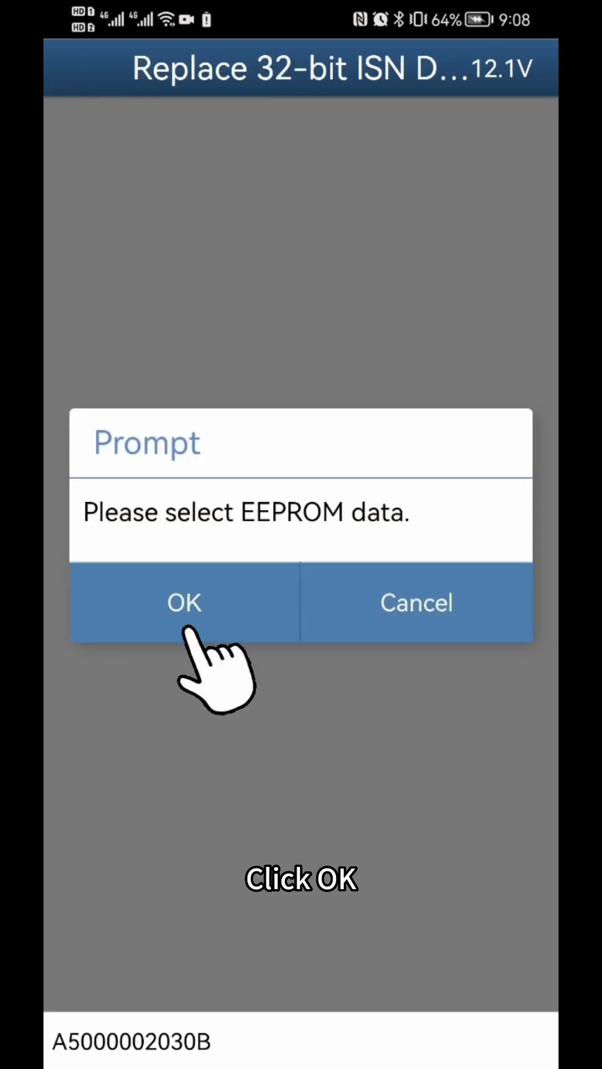
{"action": "left_click", "coordinate": [194, 600]}
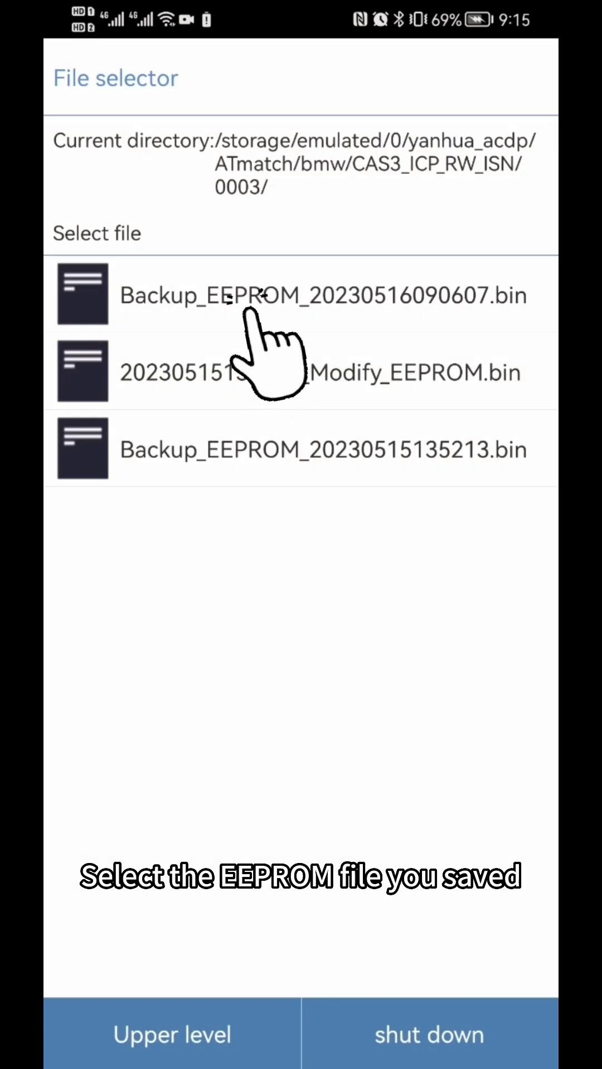
{"action": "left_click", "coordinate": [251, 307]}
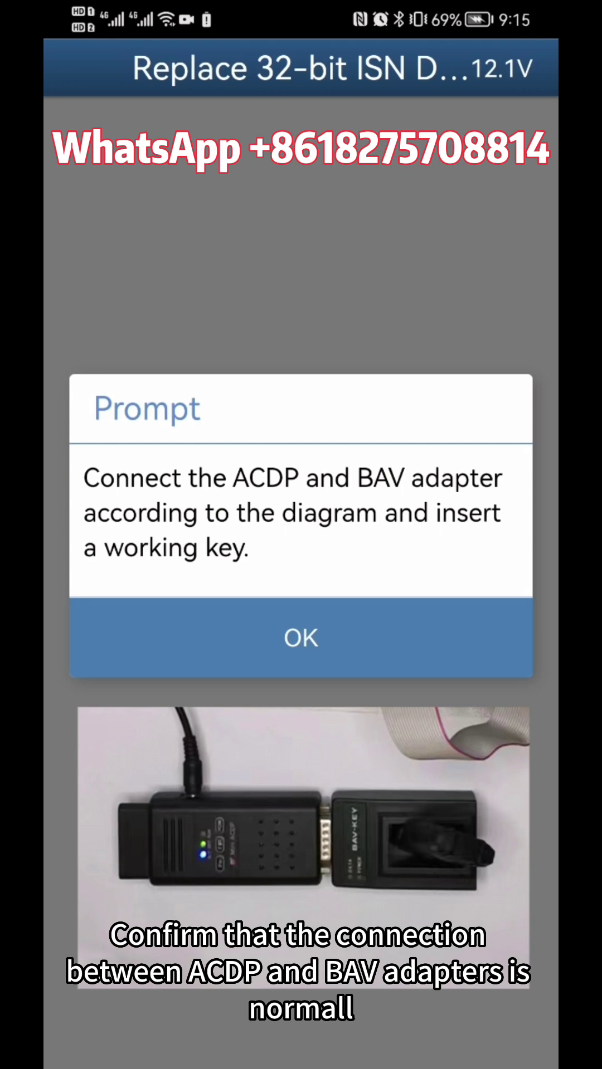
{"action": "left_click", "coordinate": [304, 640]}
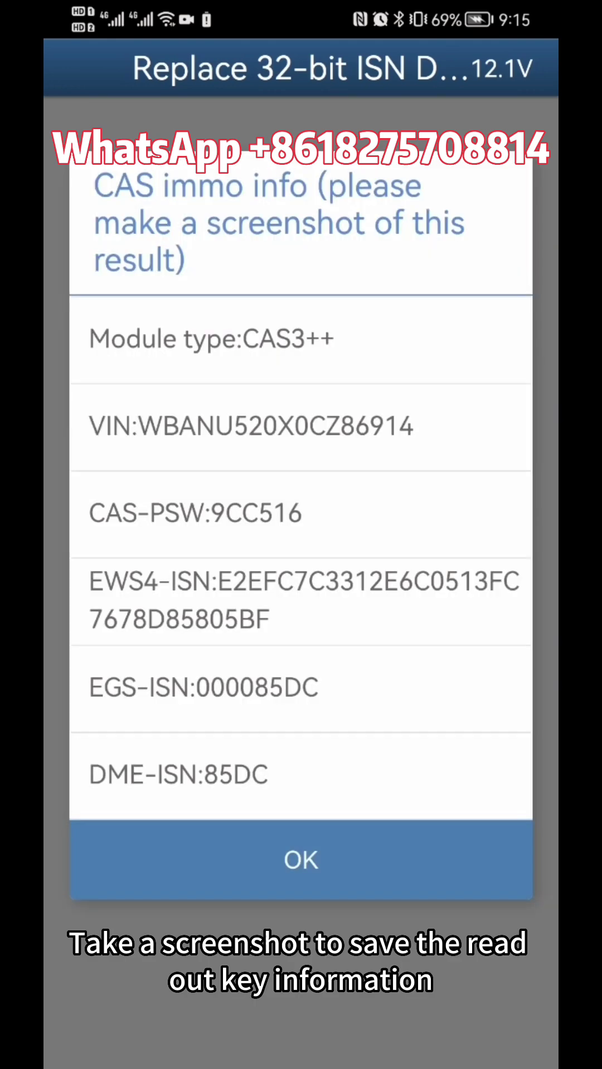
Replace the old 32-character EWS4-ISN with the pasted donor ISN.
{"action": "left_click", "coordinate": [345, 858]}
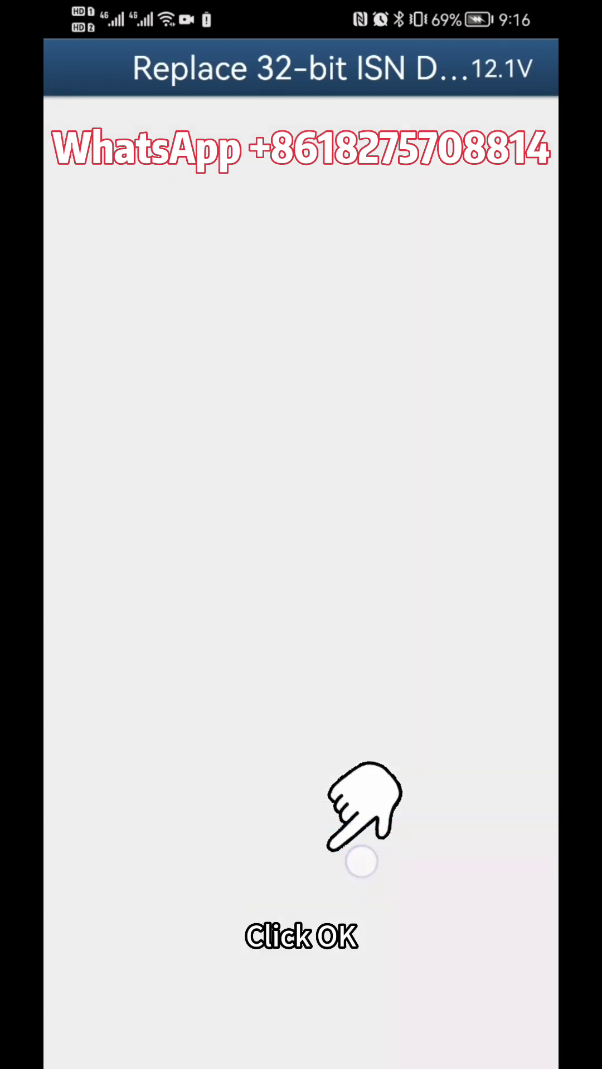
{"action": "left_click", "coordinate": [153, 666]}
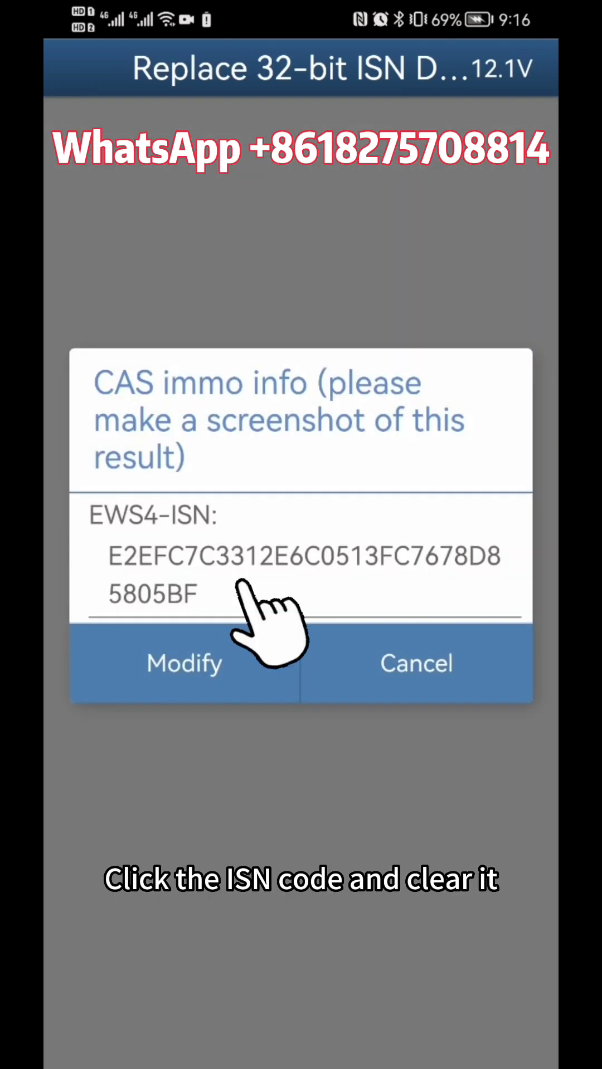
{"action": "left_click", "coordinate": [242, 582]}
{"action": "key", "text": "BackSpace"}
{"action": "key", "text": "BackSpace"}
{"action": "key", "text": "BackSpace"}
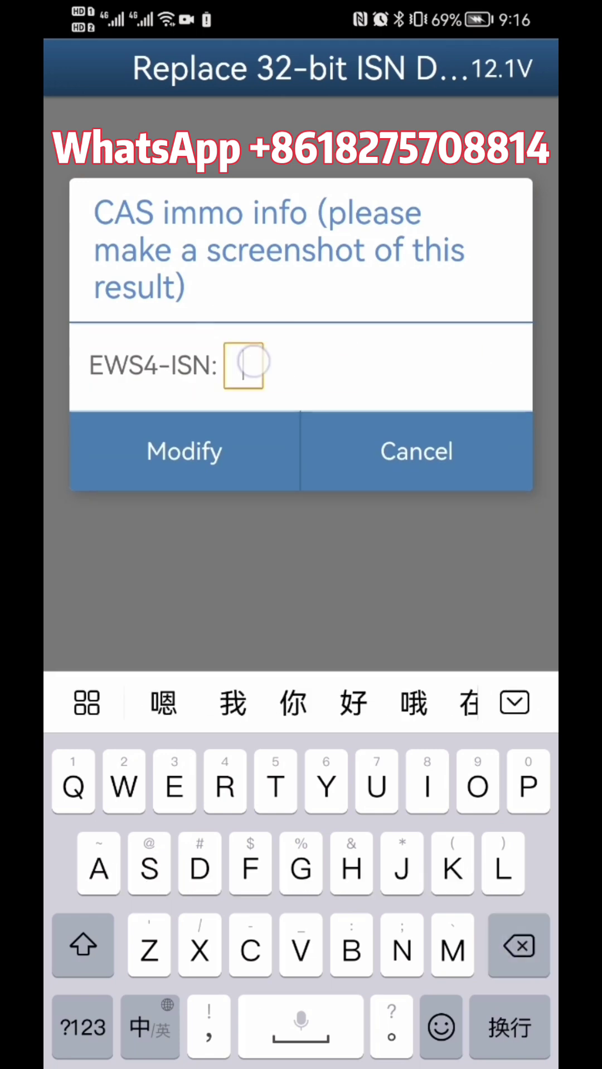
{"action": "left_click", "coordinate": [243, 314]}
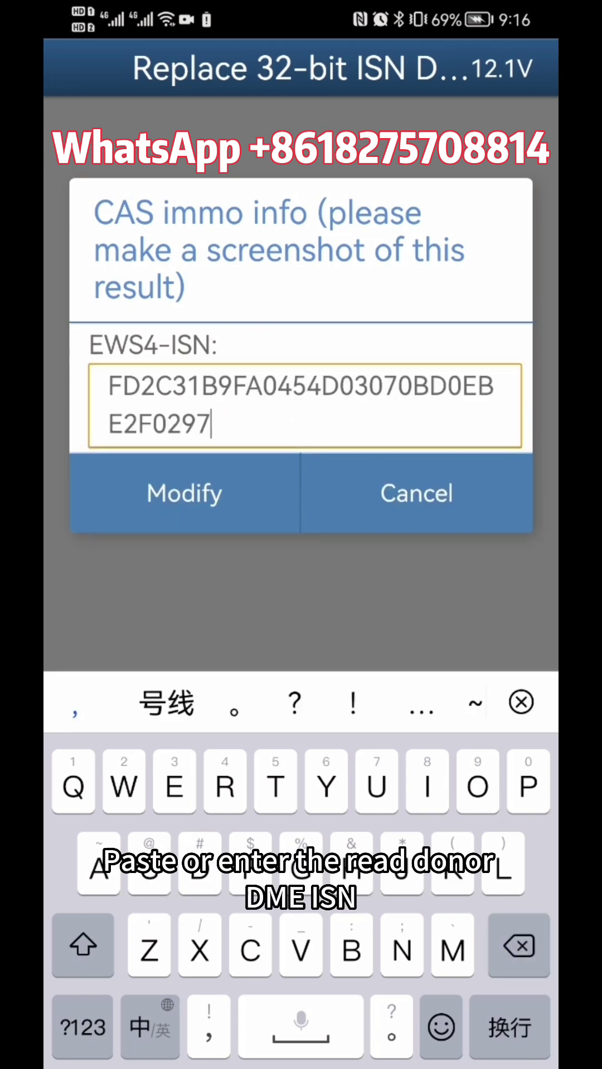
{"action": "left_click", "coordinate": [223, 515]}
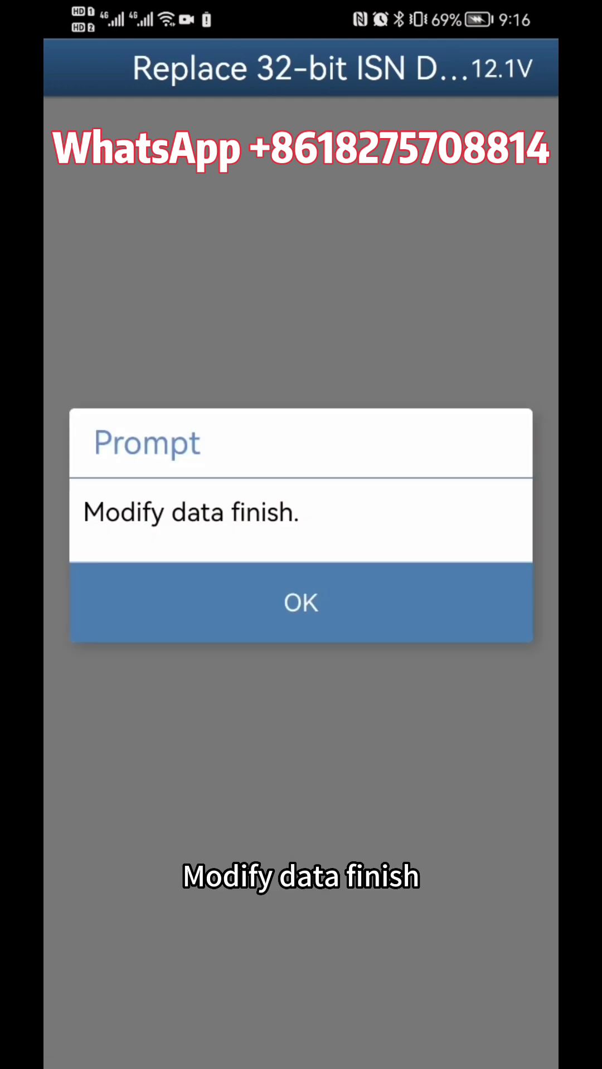
{"action": "left_click", "coordinate": [320, 640]}
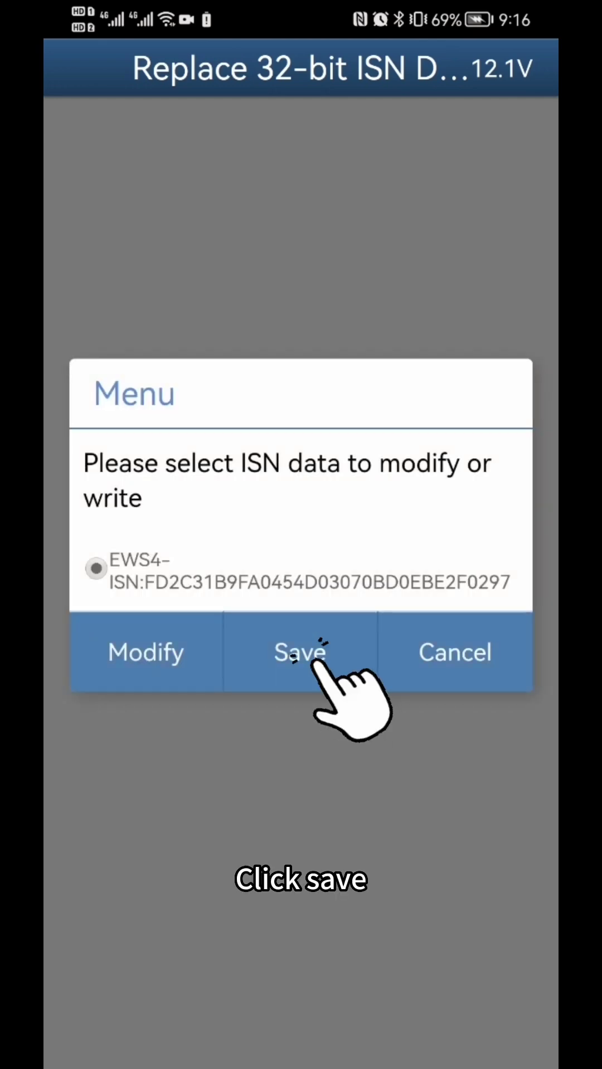
{"action": "left_click", "coordinate": [323, 638]}
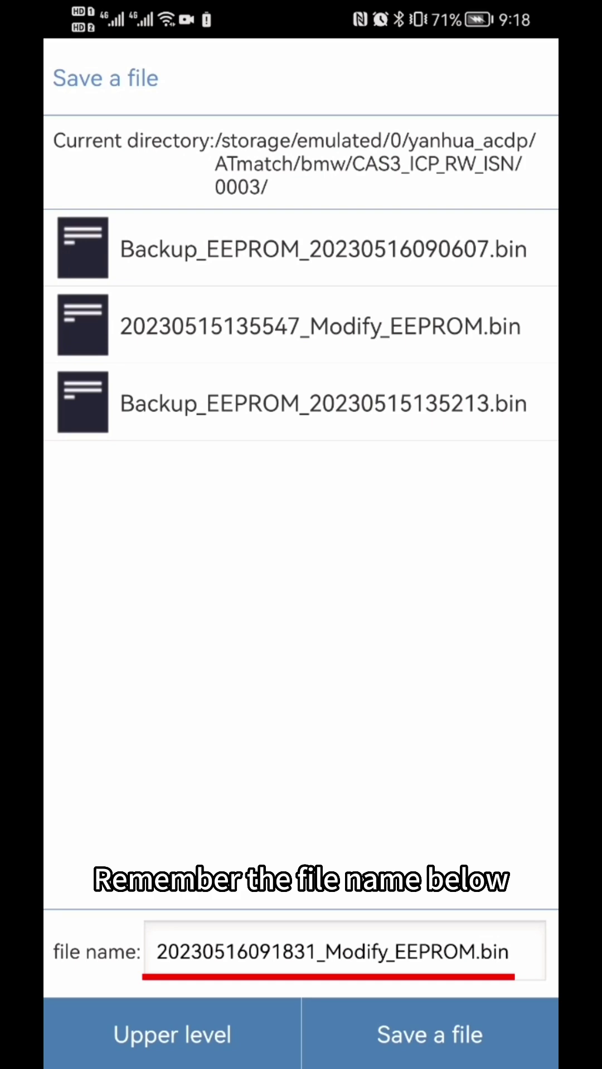
{"action": "left_click", "coordinate": [468, 1043]}
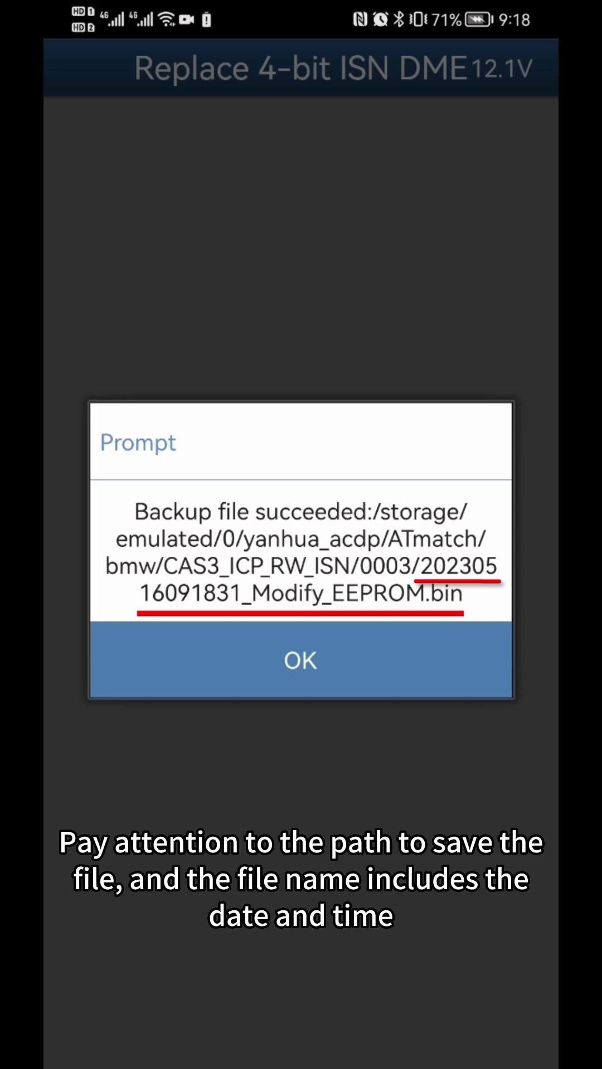
{"action": "left_click", "coordinate": [301, 660]}
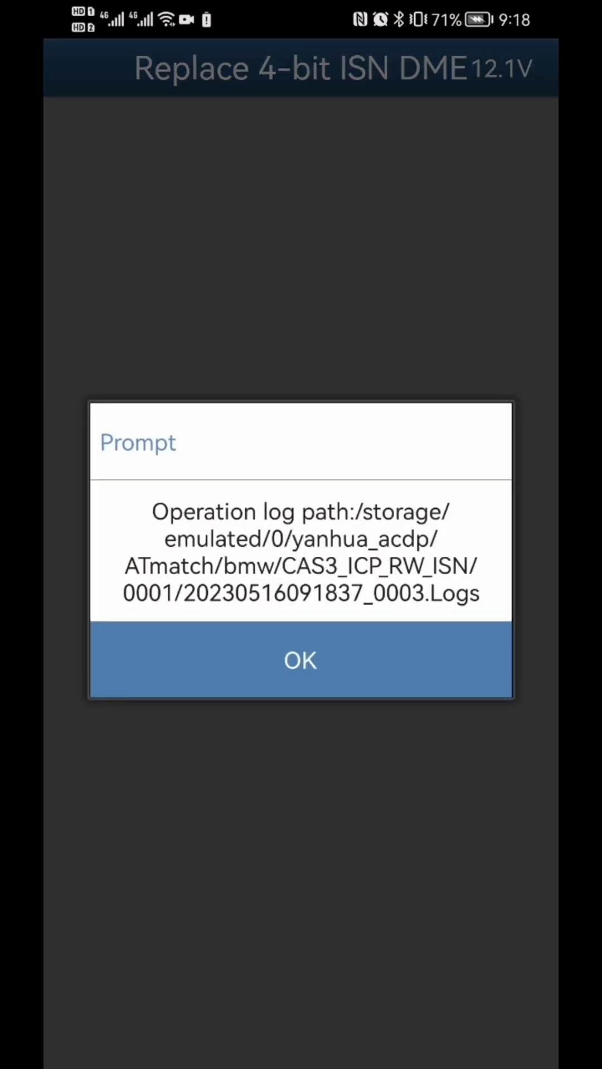
{"action": "left_click", "coordinate": [336, 667]}
{"action": "left_click", "coordinate": [114, 71]}
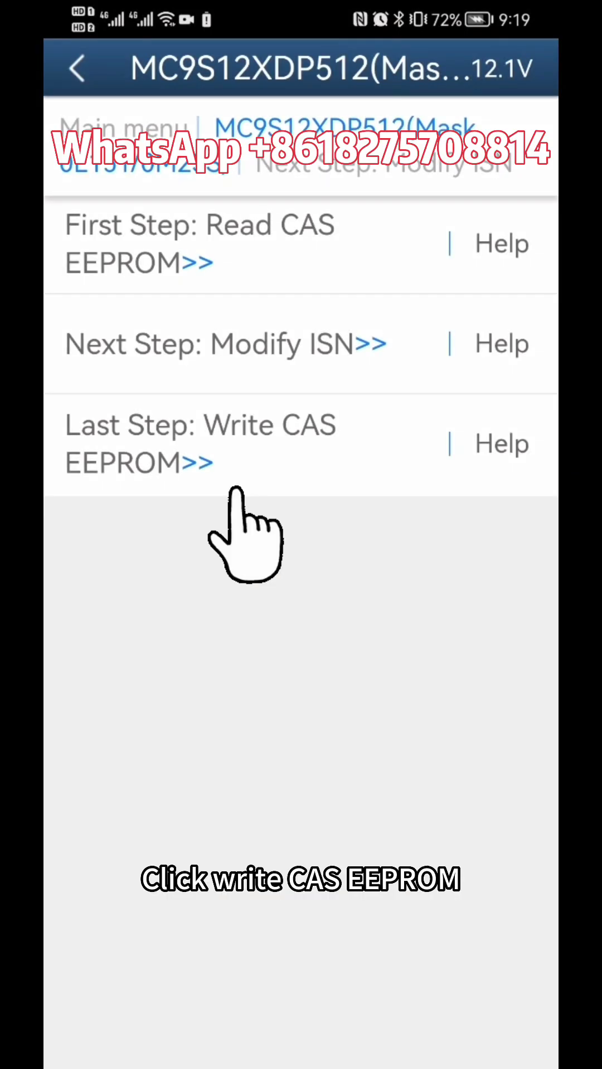
{"action": "left_click", "coordinate": [235, 490]}
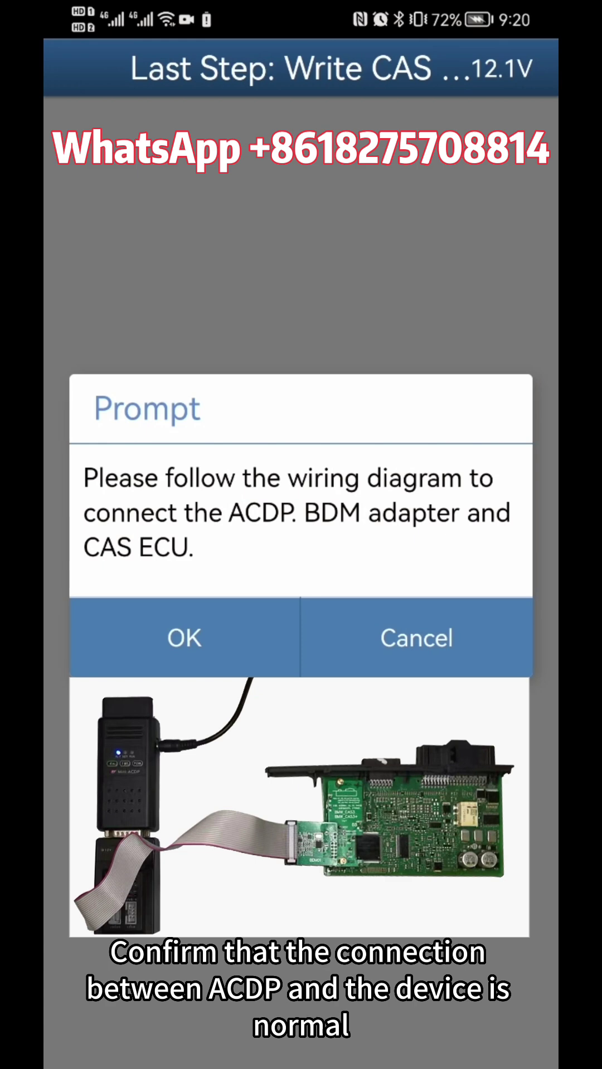
{"action": "left_click", "coordinate": [185, 640]}
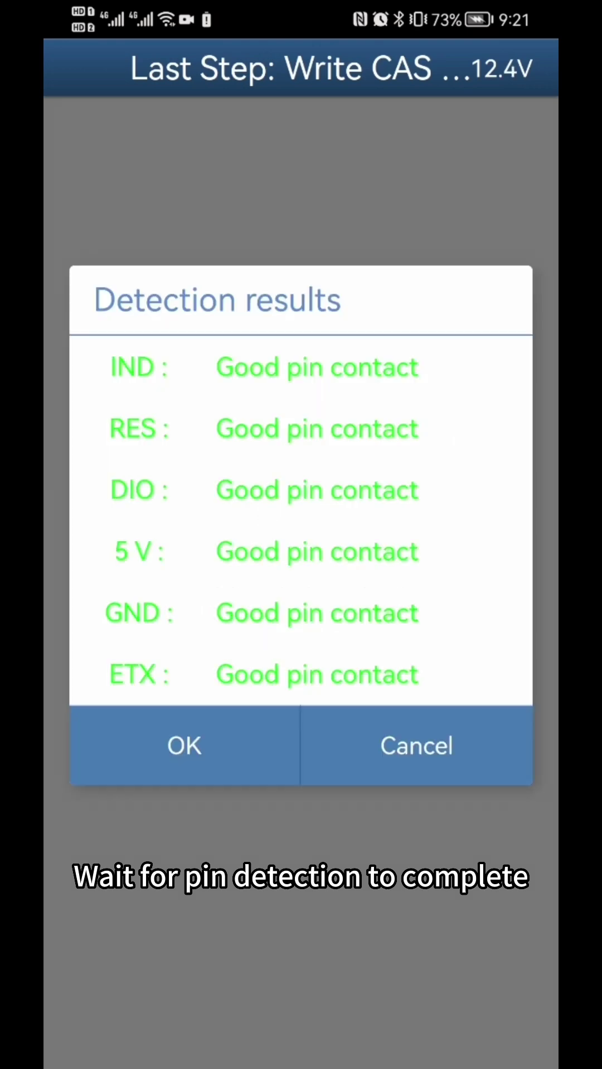
{"action": "left_click", "coordinate": [208, 759]}
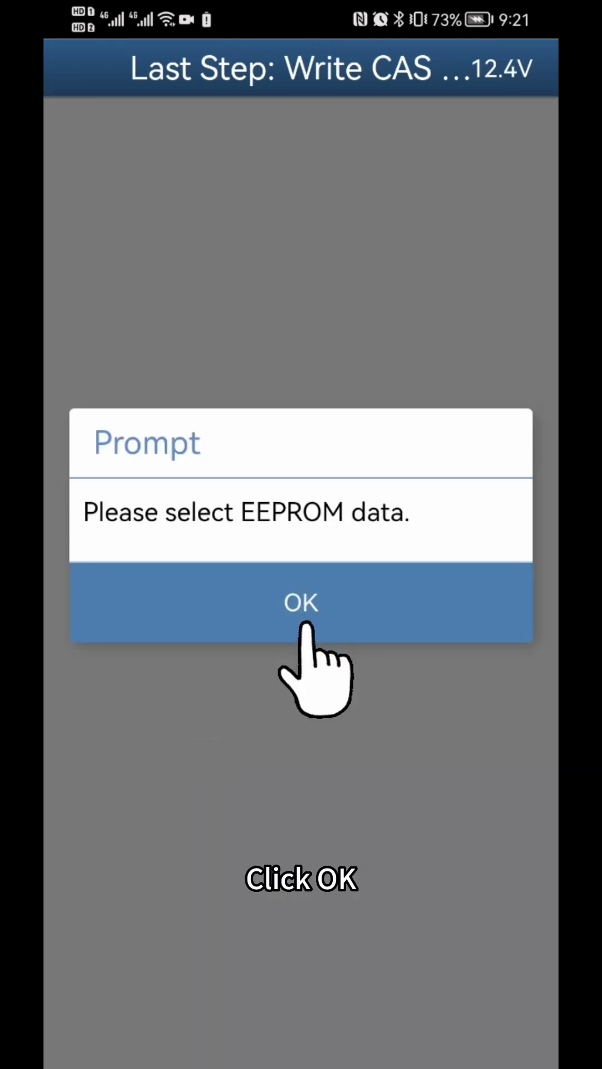
{"action": "left_click", "coordinate": [305, 625]}
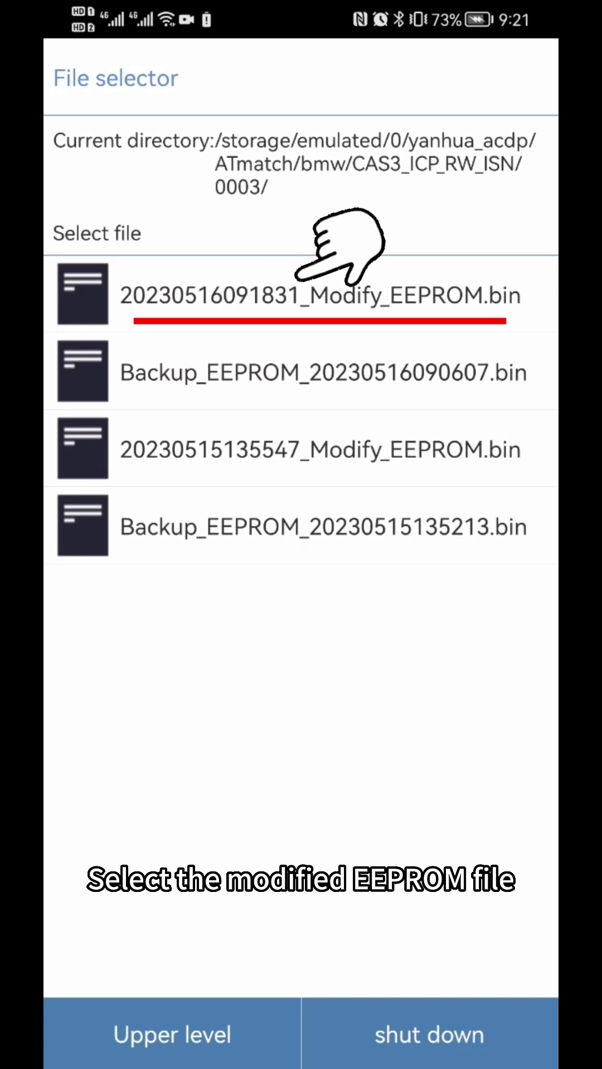
{"action": "left_click", "coordinate": [479, 291]}
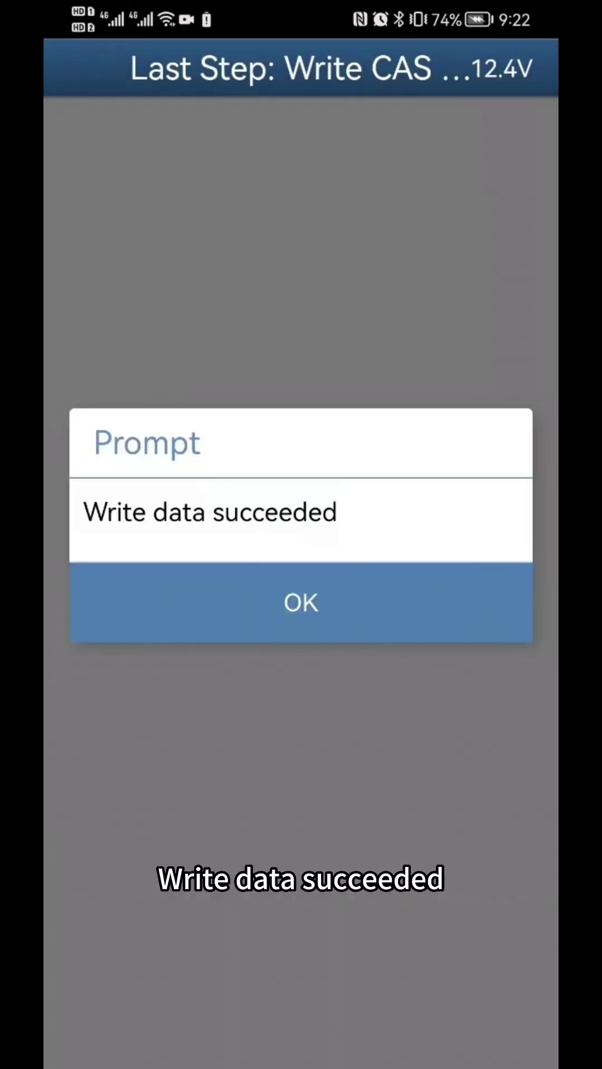
{"action": "left_click", "coordinate": [351, 621]}
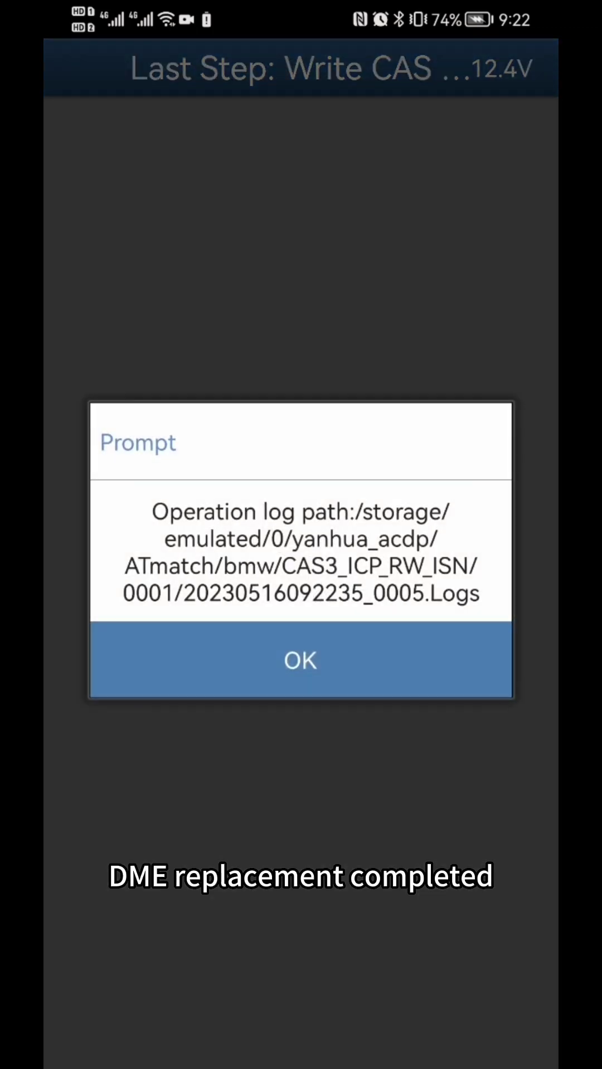